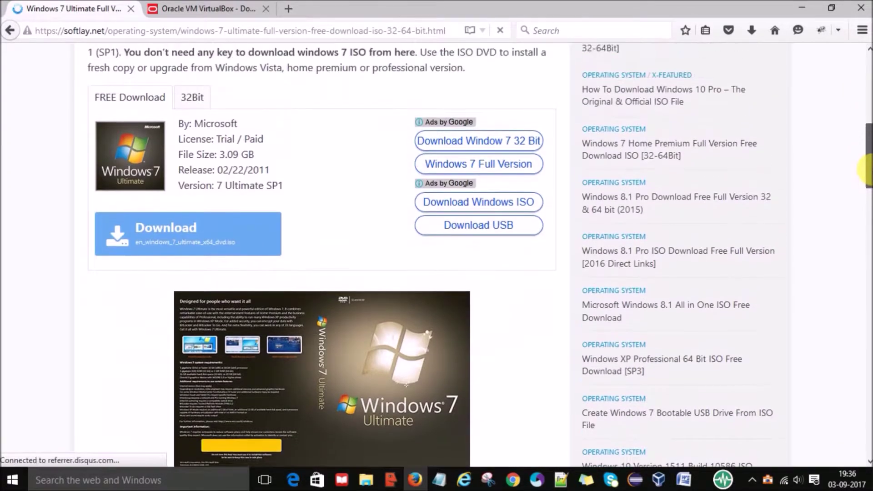
pyautogui.click(175, 274)
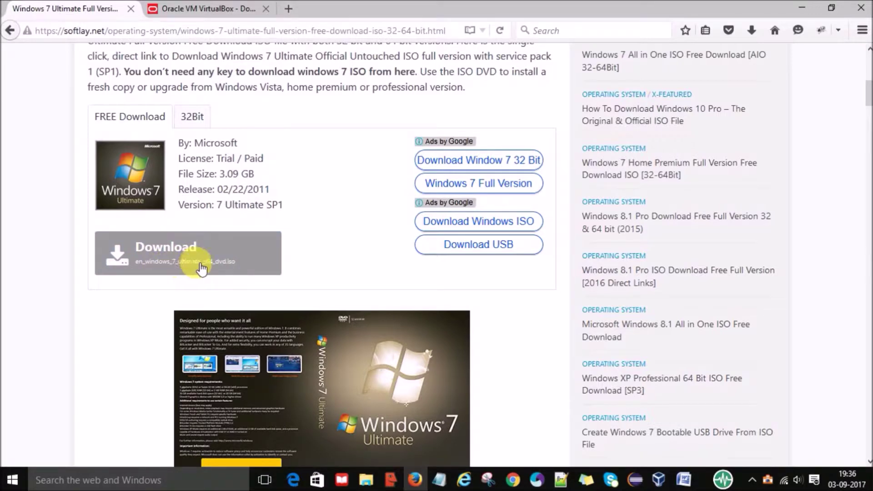
pyautogui.click(223, 260)
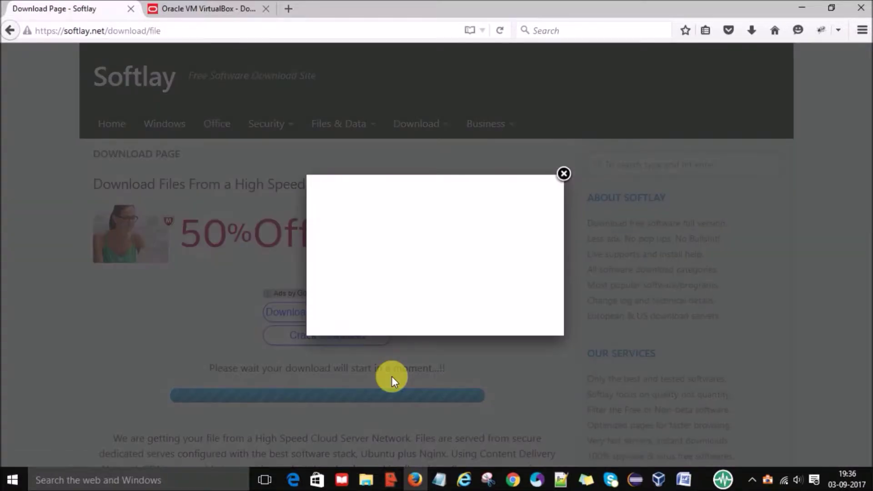
pyautogui.click(564, 173)
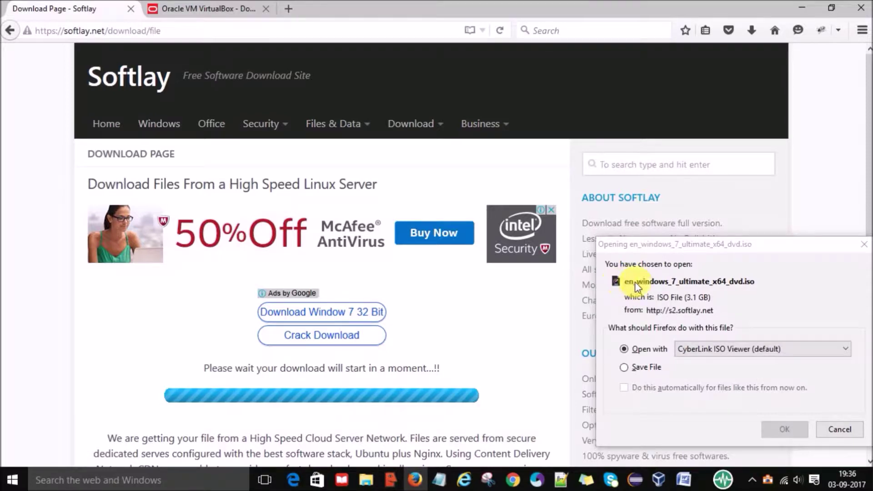
pyautogui.click(626, 370)
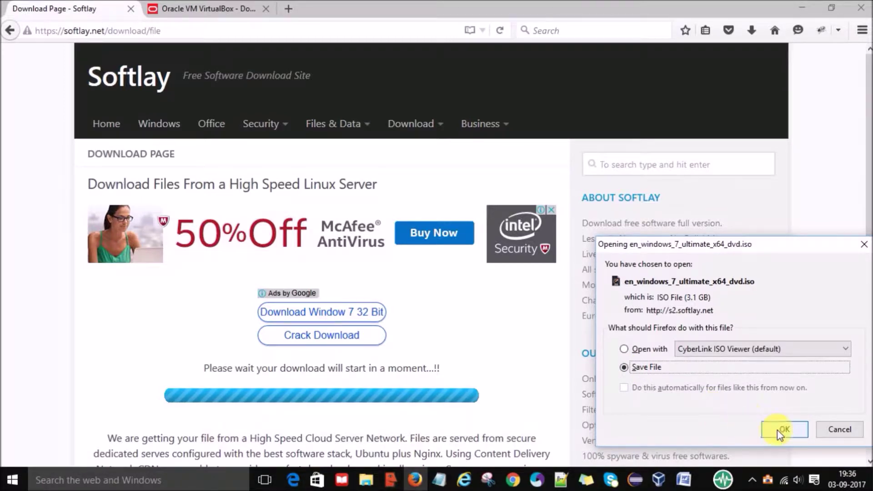
pyautogui.click(829, 431)
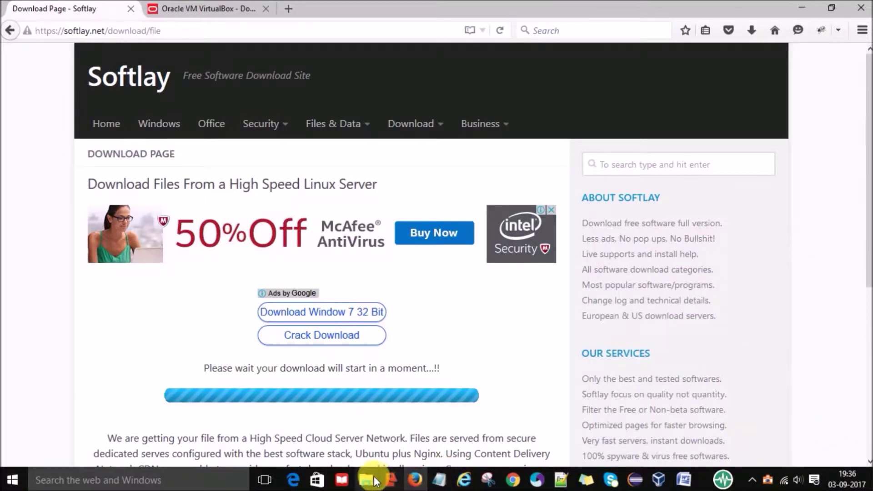
# Step: Switch to File Explorer and locate the Windows 7 Ultimate SP1 ISO in the VM machine folder on drive C
pyautogui.click(366, 480)
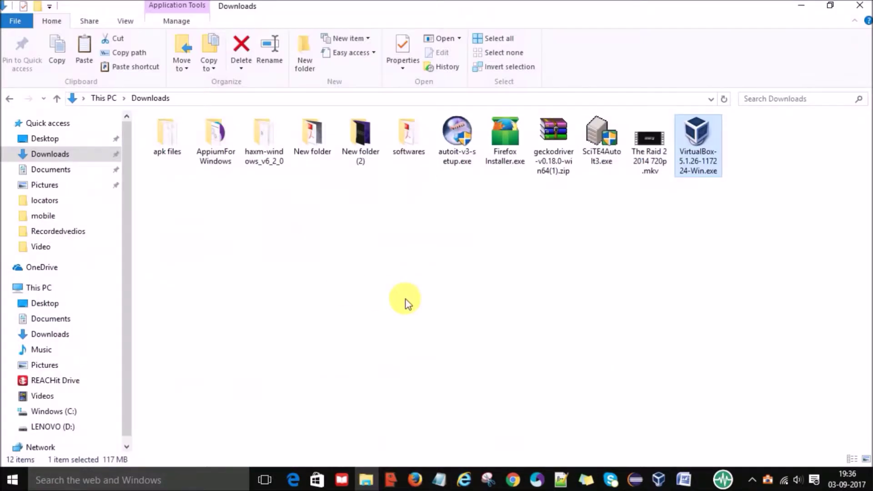
pyautogui.click(64, 412)
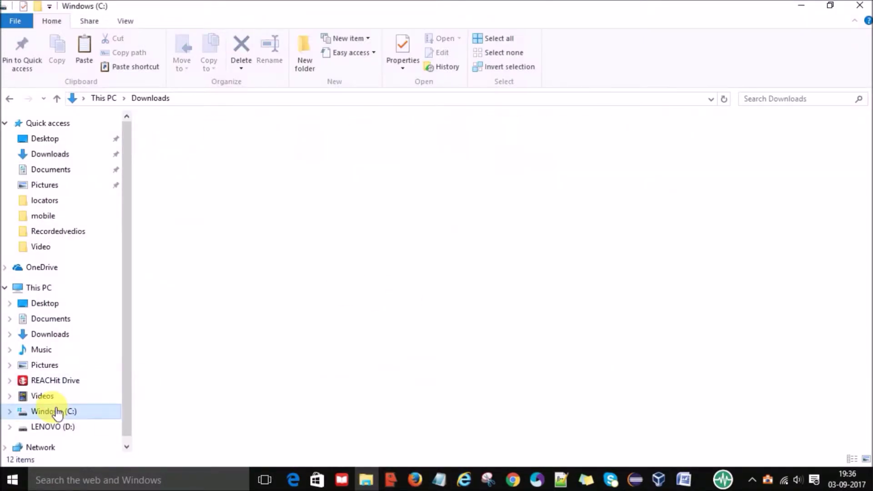
pyautogui.doubleClick(751, 249)
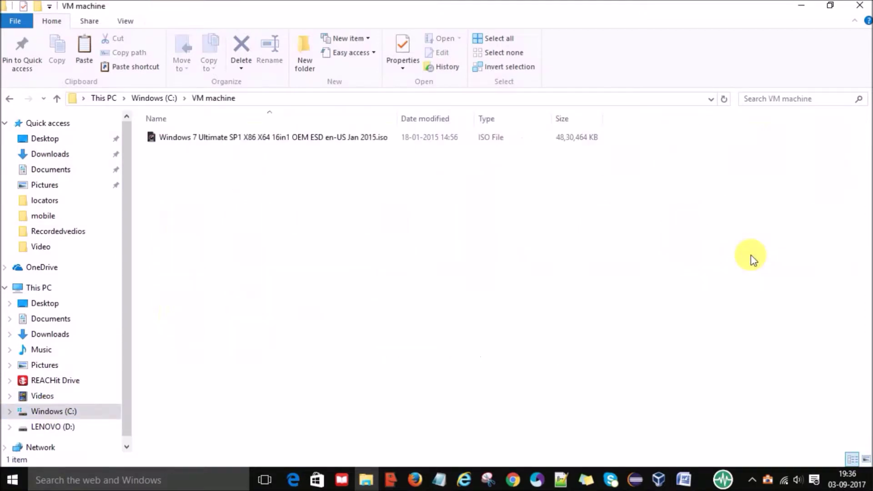
pyautogui.click(297, 145)
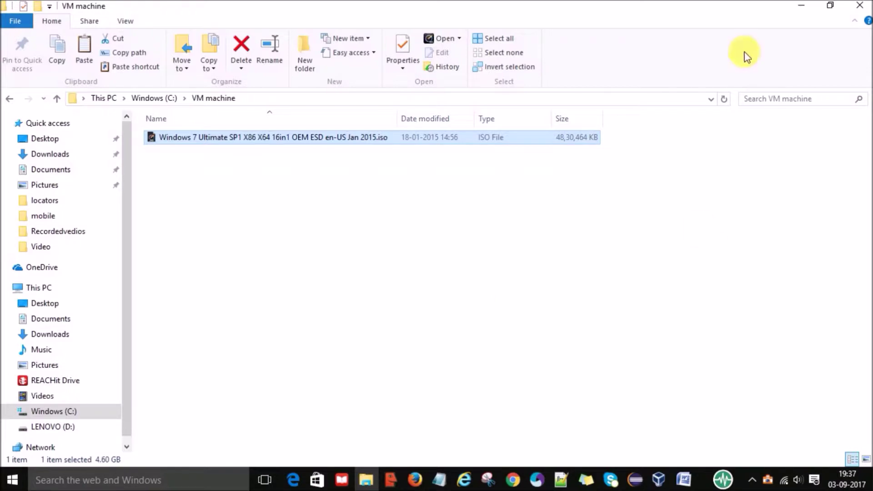
# Step: Open the properties of This PC to check the host computer's system information
pyautogui.click(367, 480)
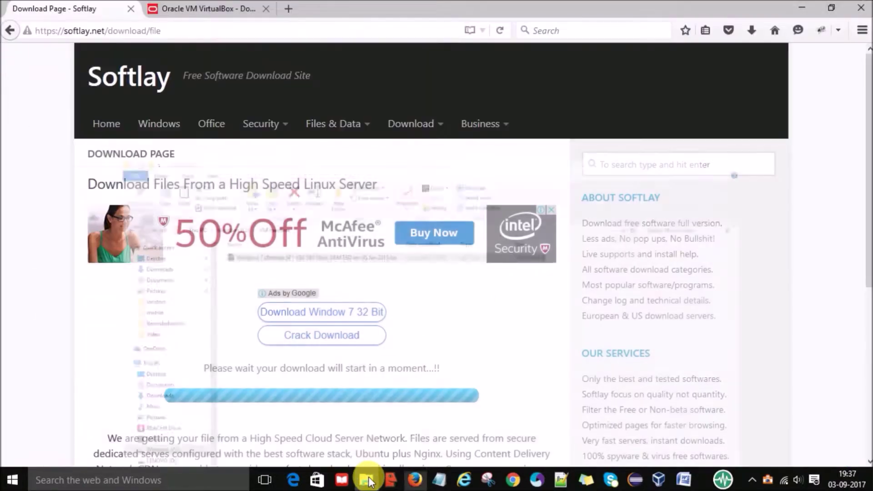
pyautogui.click(368, 480)
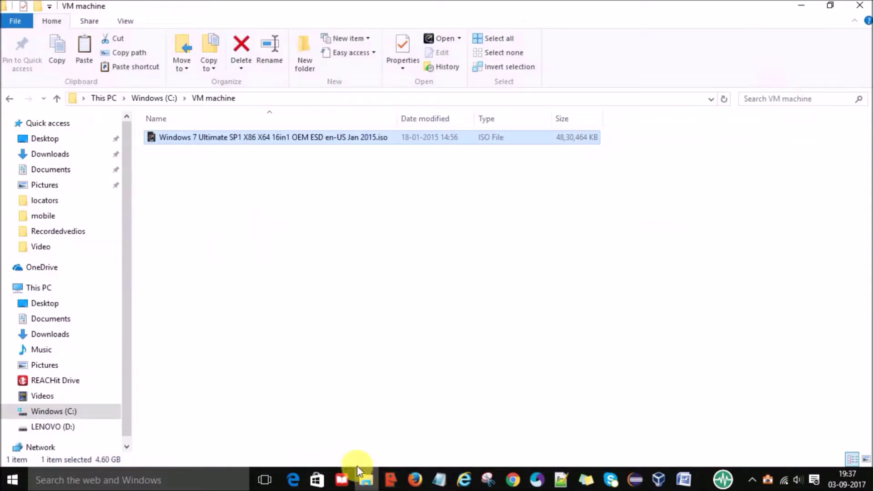
pyautogui.click(39, 289)
pyautogui.rightClick(36, 289)
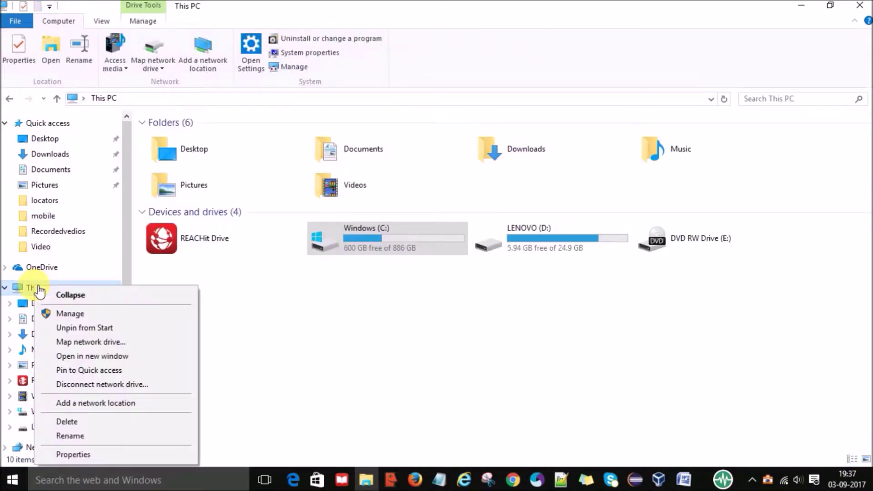
pyautogui.click(75, 455)
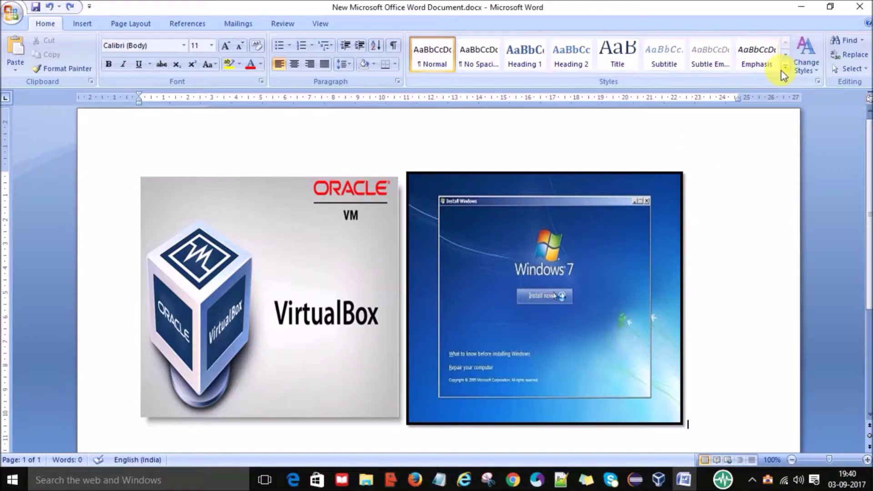
# Step: Switch to Oracle VM VirtualBox and begin a new virtual machine named Win7OS with Microsoft Windows type and Windows 7 (64-bit) version
pyautogui.click(800, 9)
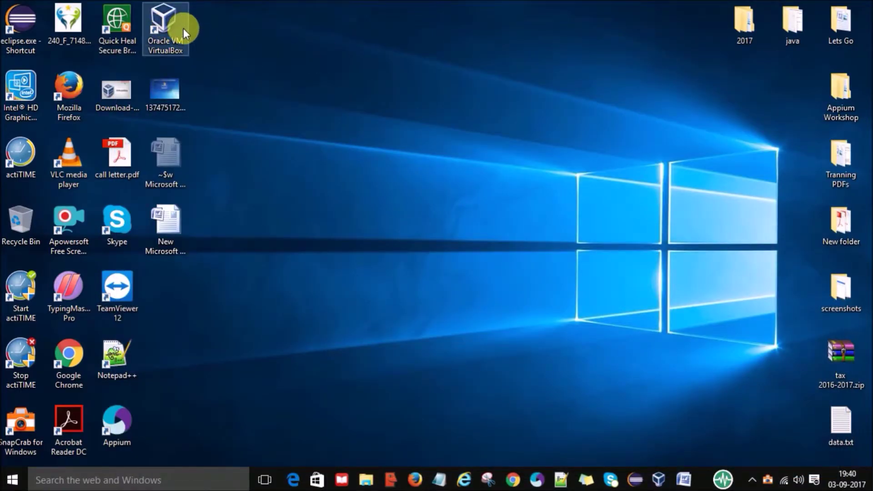
pyautogui.click(171, 21)
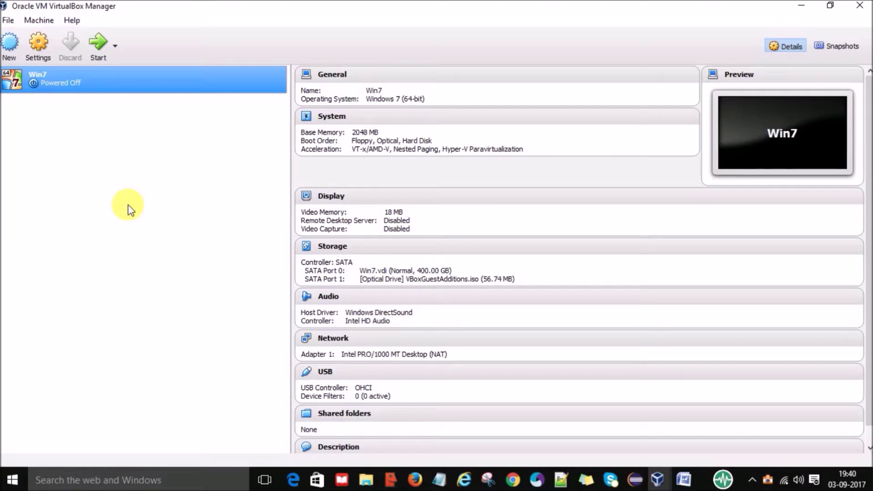
pyautogui.click(10, 43)
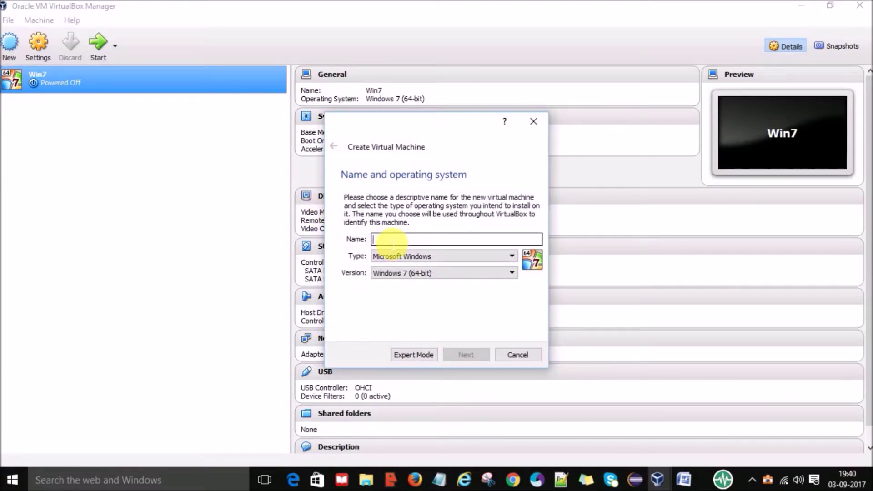
pyautogui.write('W')
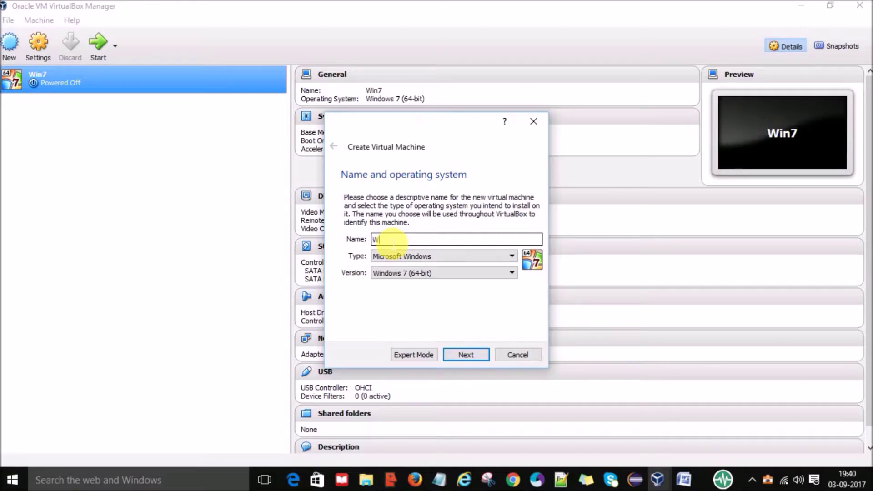
pyautogui.write('in7')
pyautogui.press('BackSpace')
pyautogui.write('8')
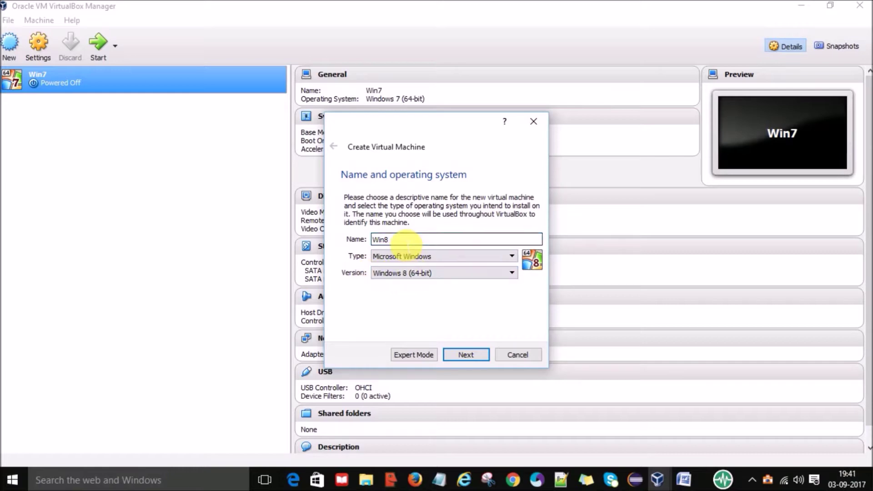
pyautogui.press('BackSpace')
pyautogui.write('7')
pyautogui.press('BackSpace')
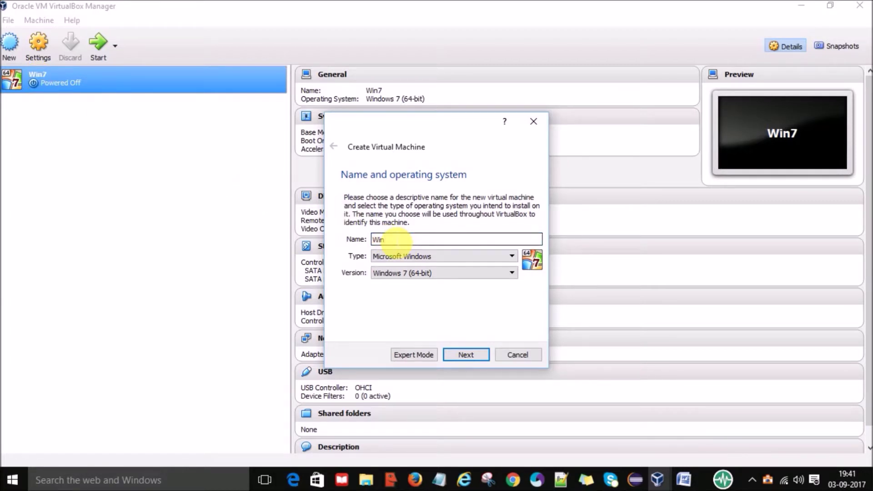
pyautogui.write('7OS')
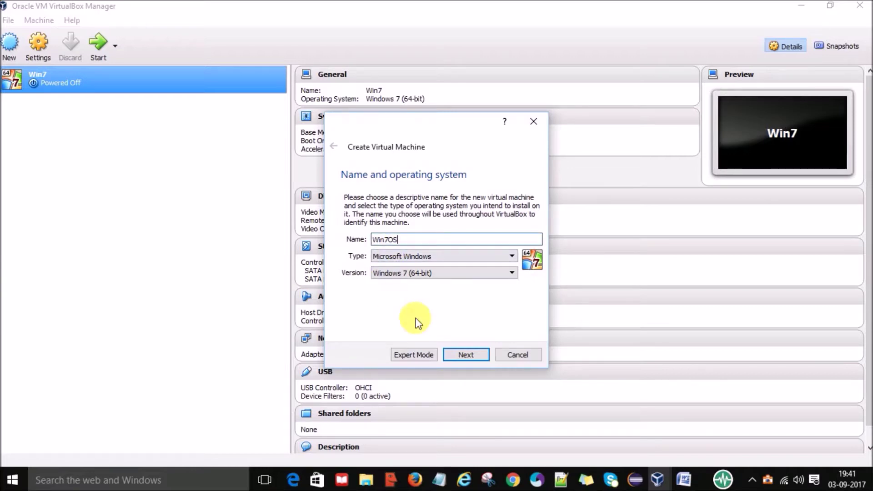
pyautogui.click(467, 355)
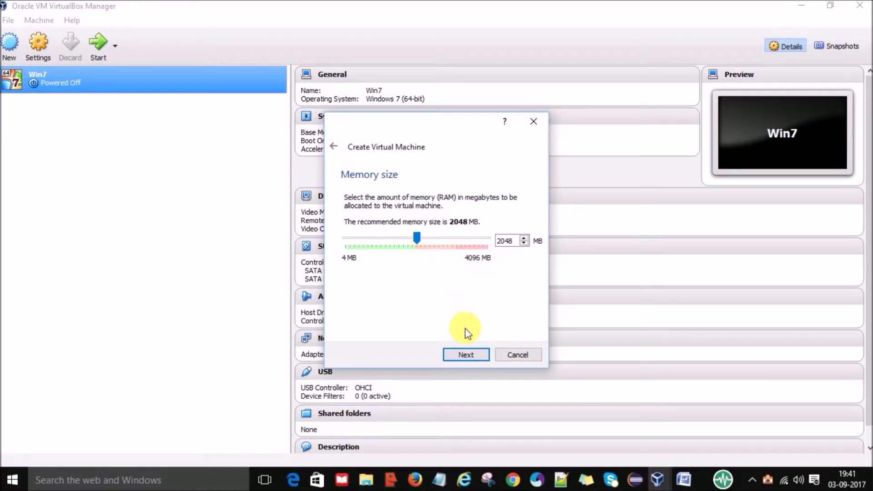
# Step: Accept 2048 MB of memory and choose a new dynamically allocated VDI virtual hard disk for the machine
pyautogui.click(462, 356)
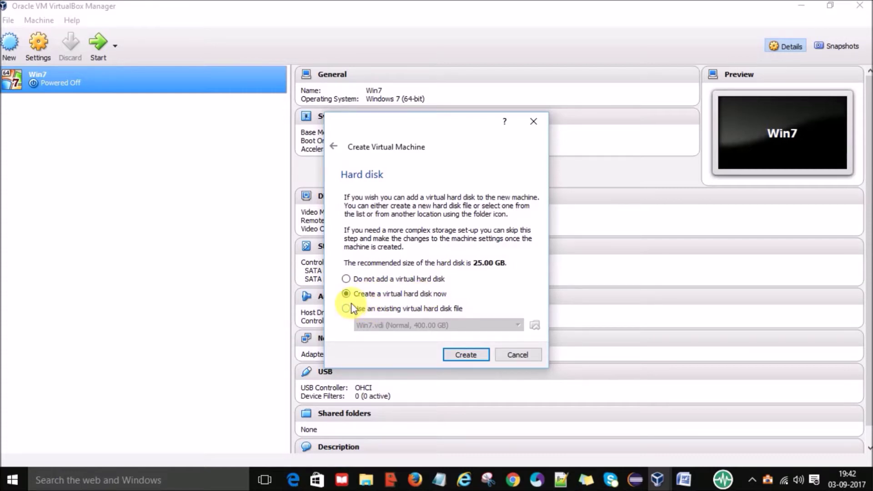
pyautogui.click(469, 356)
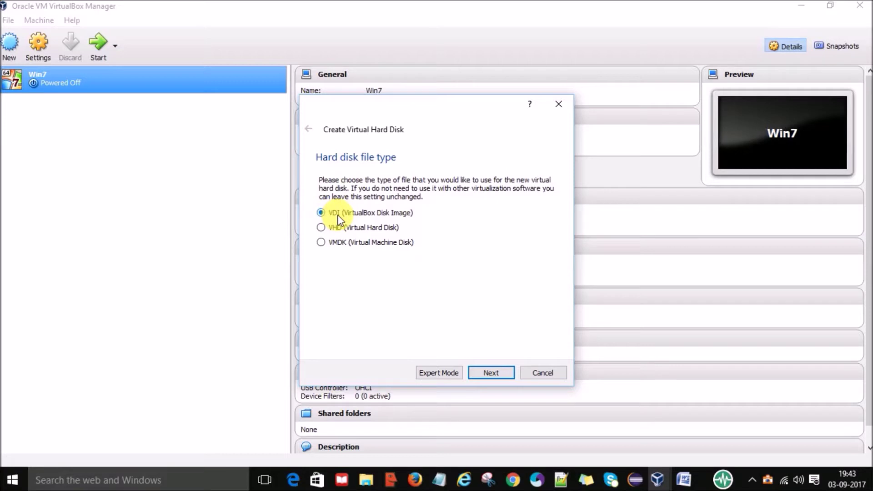
pyautogui.click(491, 375)
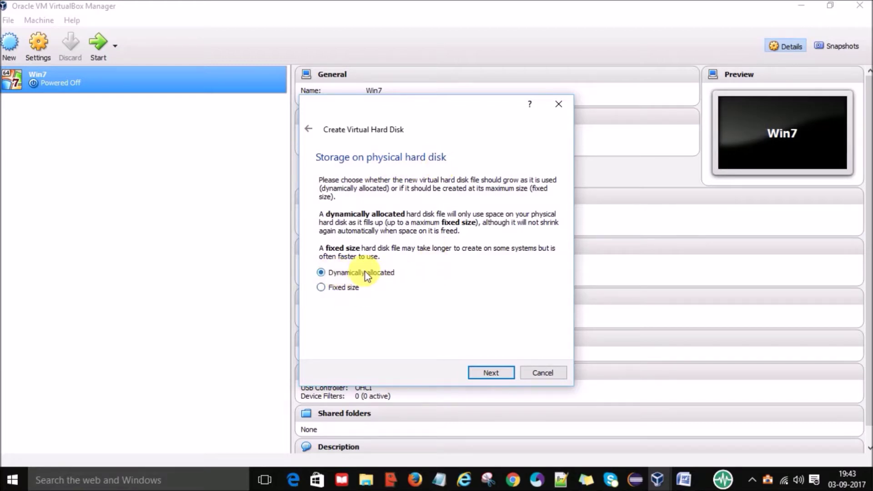
pyautogui.click(487, 373)
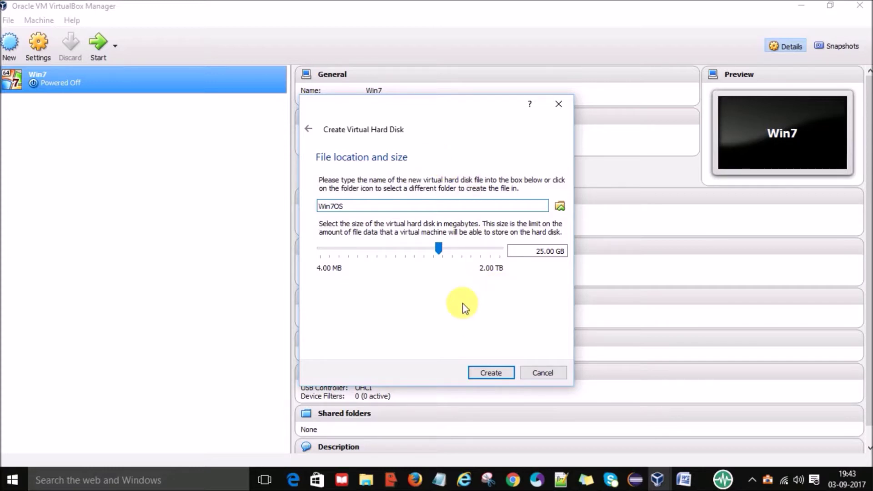
# Step: Set the Win7OS virtual hard disk size to 200 GB and create the disk
pyautogui.click(492, 254)
pyautogui.click(494, 255)
pyautogui.click(493, 254)
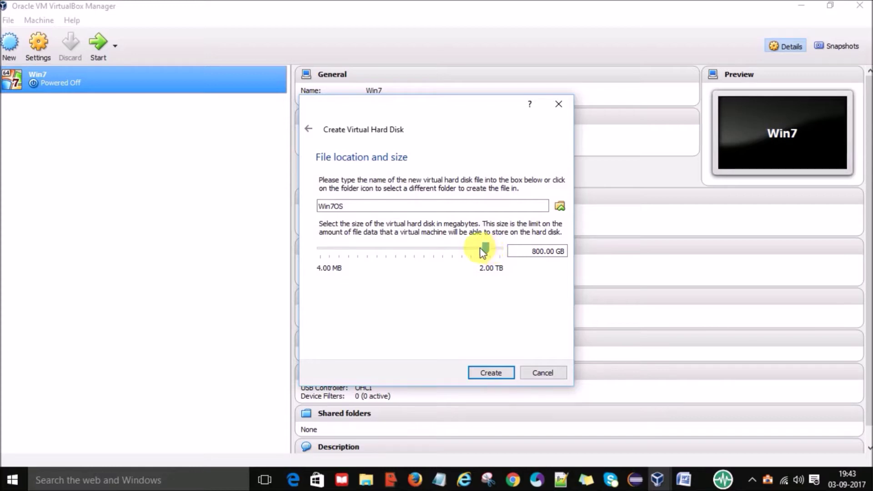
pyautogui.click(479, 249)
pyautogui.click(470, 249)
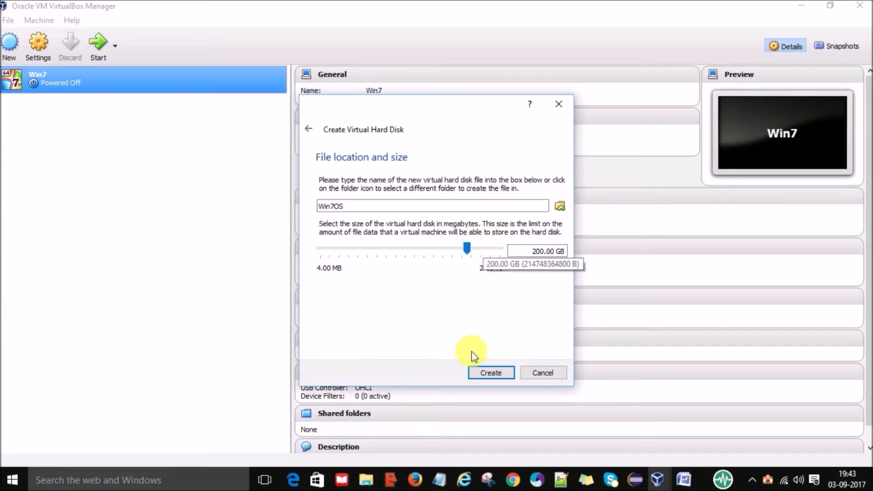
pyautogui.click(487, 372)
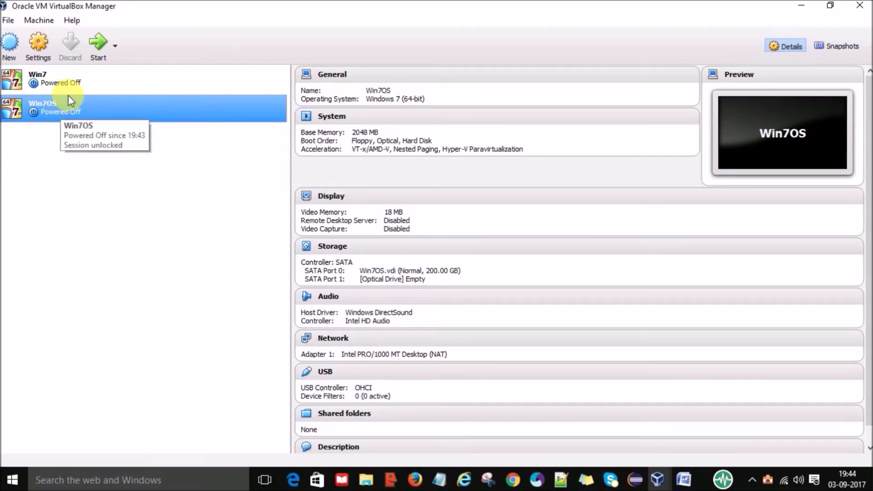
# Step: Review the details of the existing Win7 machine and the newly created Windows 7 machine
pyautogui.click(79, 81)
pyautogui.click(73, 110)
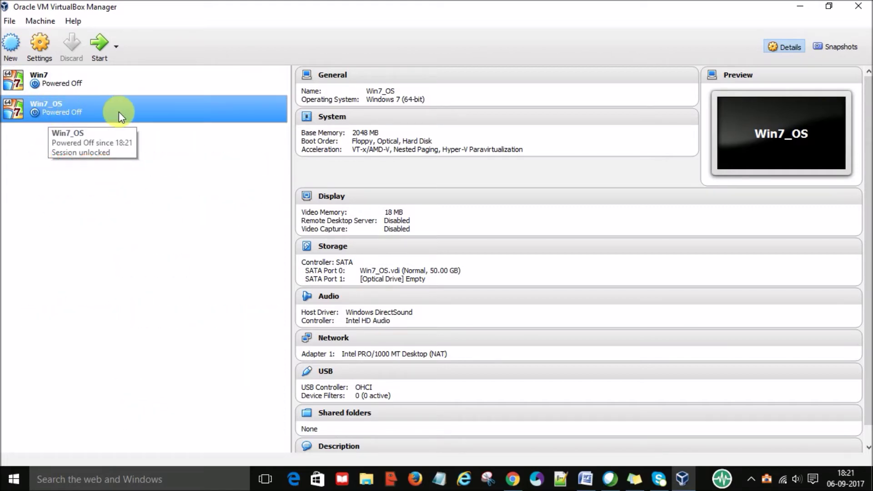
pyautogui.click(80, 82)
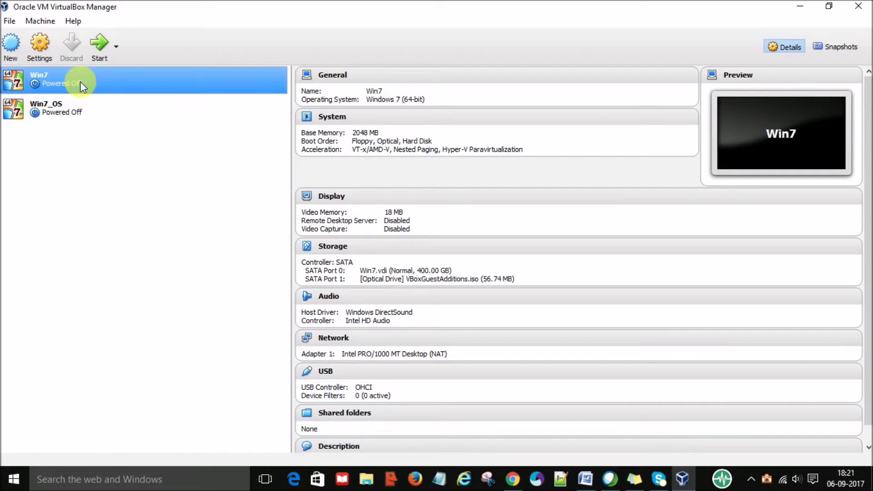
# Step: Start the Win7_OS machine using the Windows 7 Ultimate SP1 ISO from the VM machine folder as the start-up disk
pyautogui.click(80, 110)
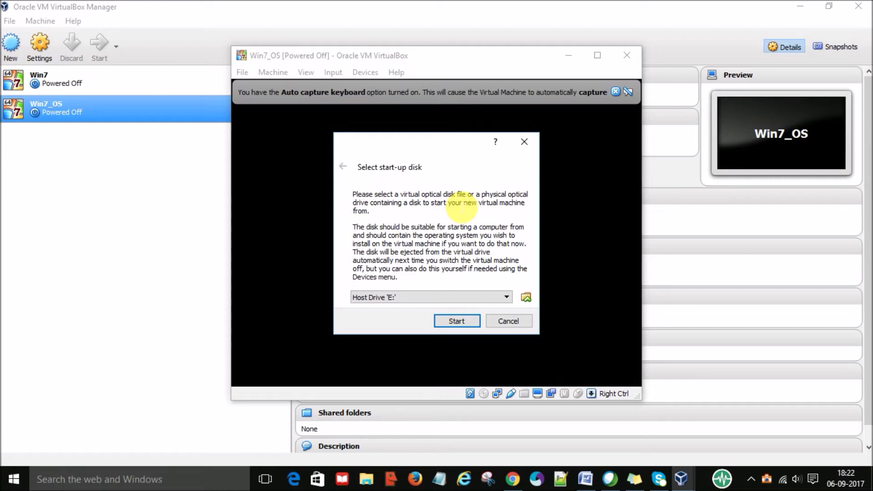
pyautogui.click(526, 298)
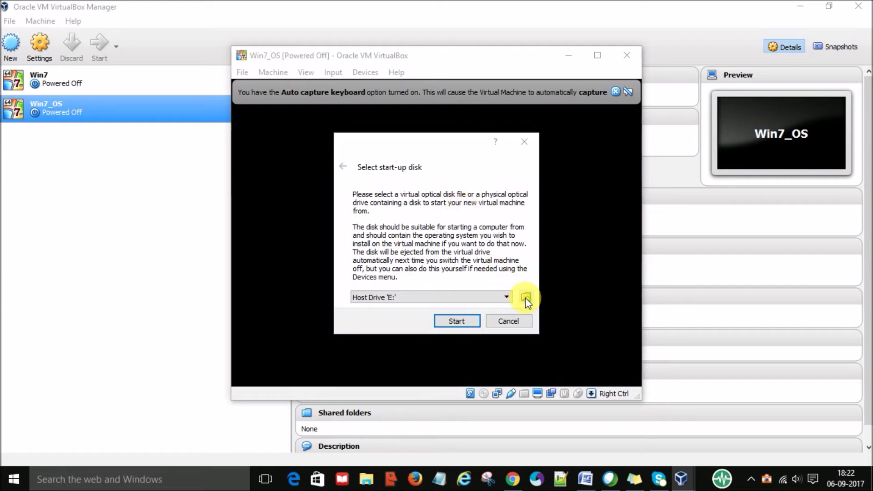
pyautogui.click(525, 297)
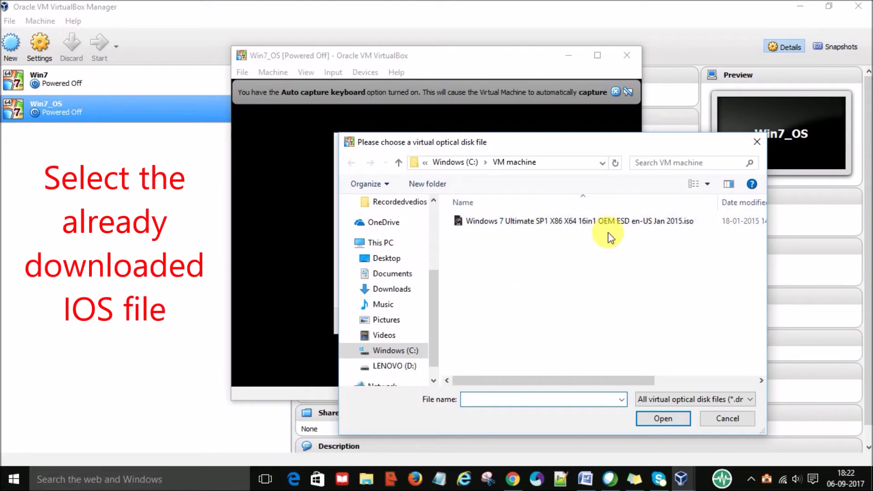
pyautogui.click(541, 224)
pyautogui.click(648, 415)
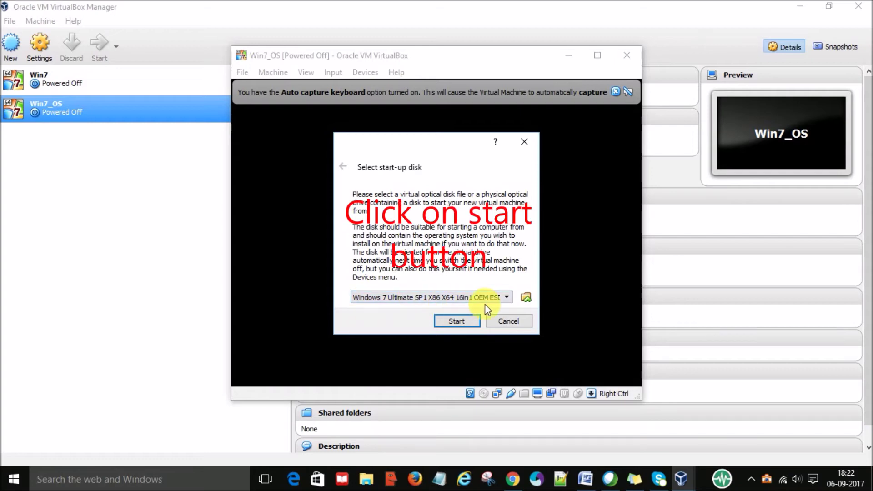
pyautogui.click(454, 322)
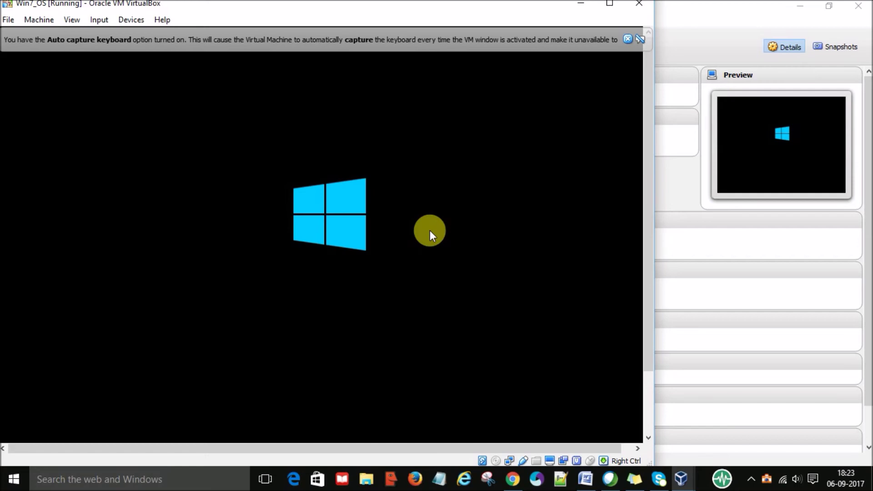
# Step: Reposition the running Win7_OS window and dismiss the keyboard capture and mouse pointer integration notices
pyautogui.moveTo(320, 10); pyautogui.dragTo(431, 23)
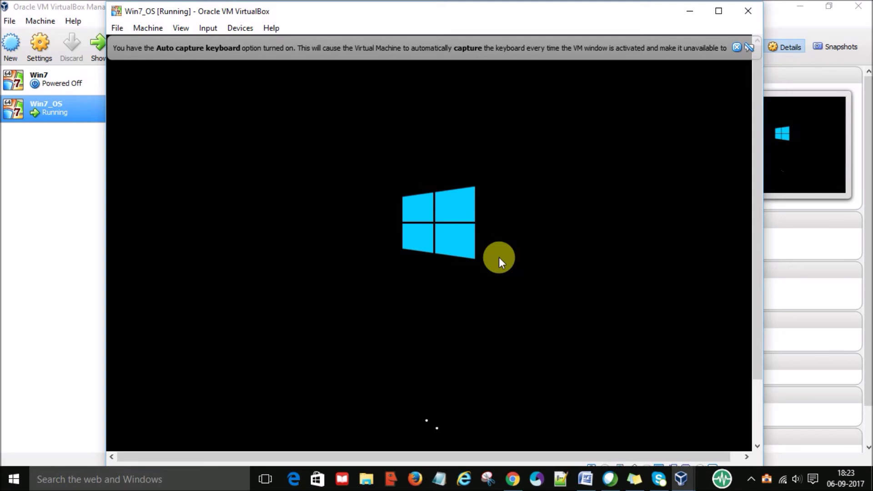
pyautogui.click(758, 413)
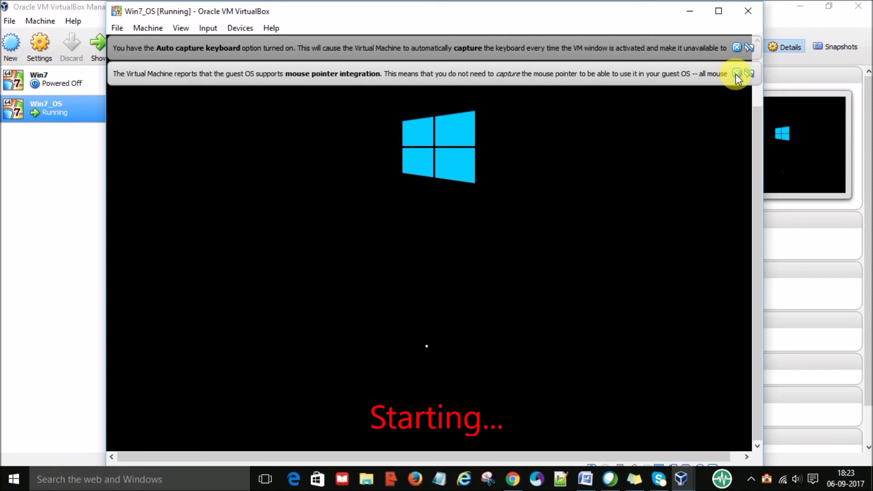
pyautogui.click(736, 73)
pyautogui.click(737, 47)
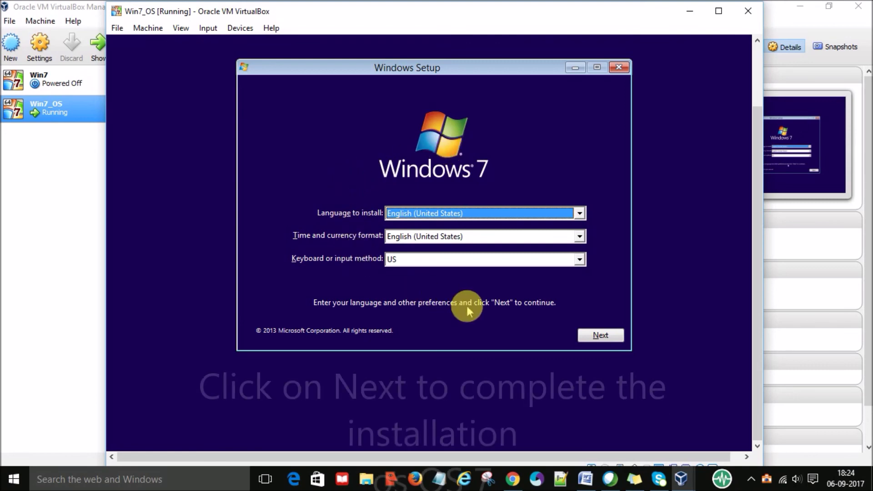
# Step: Accept English (United States) and the US keyboard in Windows Setup, and close the setup window at the install screen
pyautogui.click(596, 336)
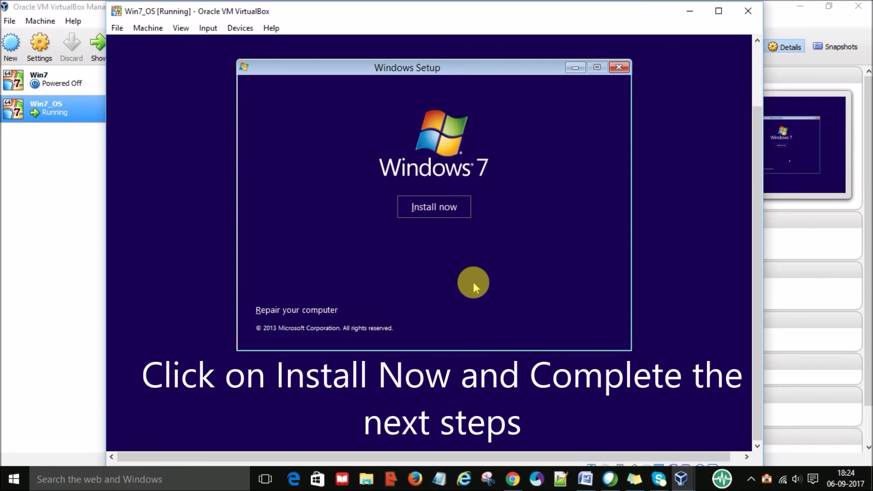
pyautogui.click(618, 68)
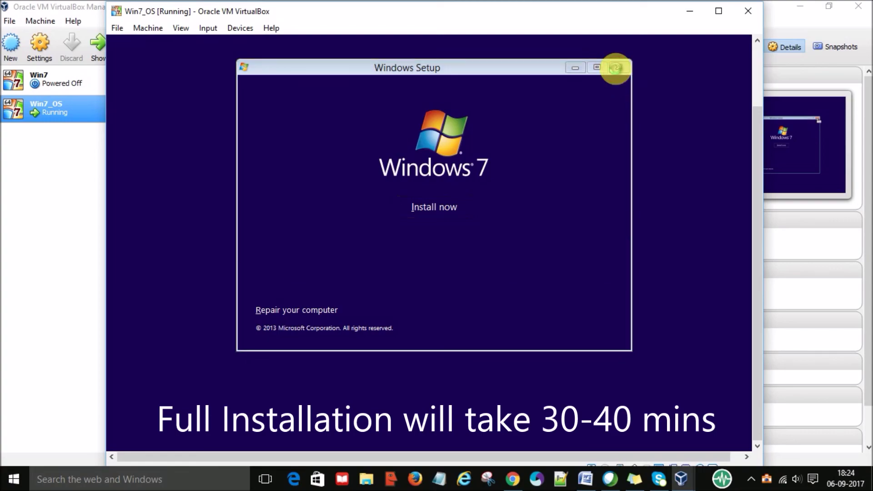